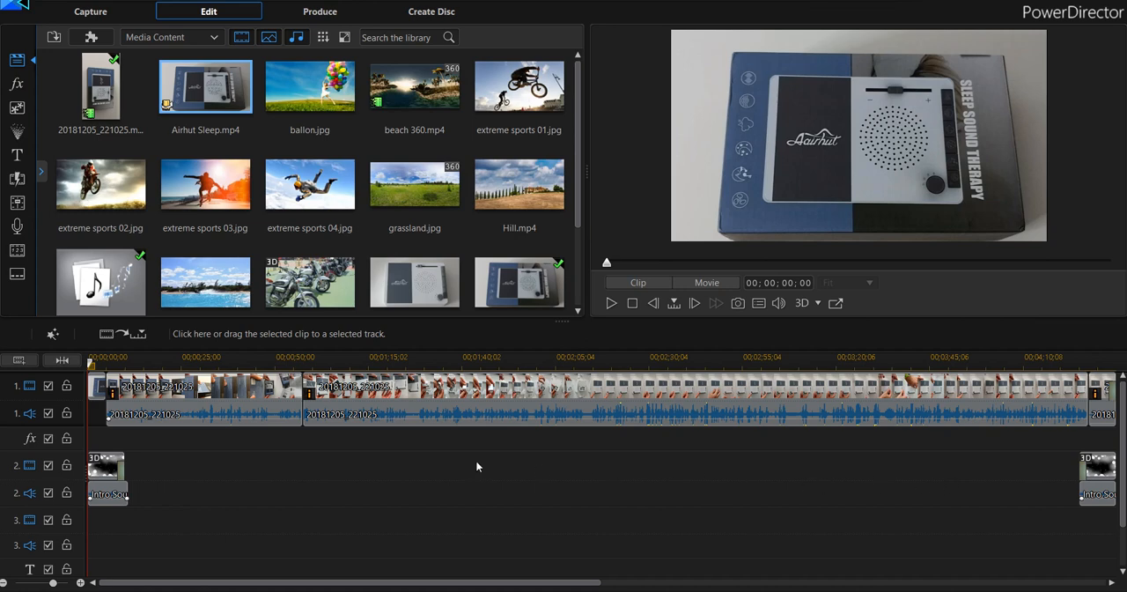
Check the Video Rotation setting in Power Tools for the first 20181205_221025 clip on the timeline.
click(244, 405)
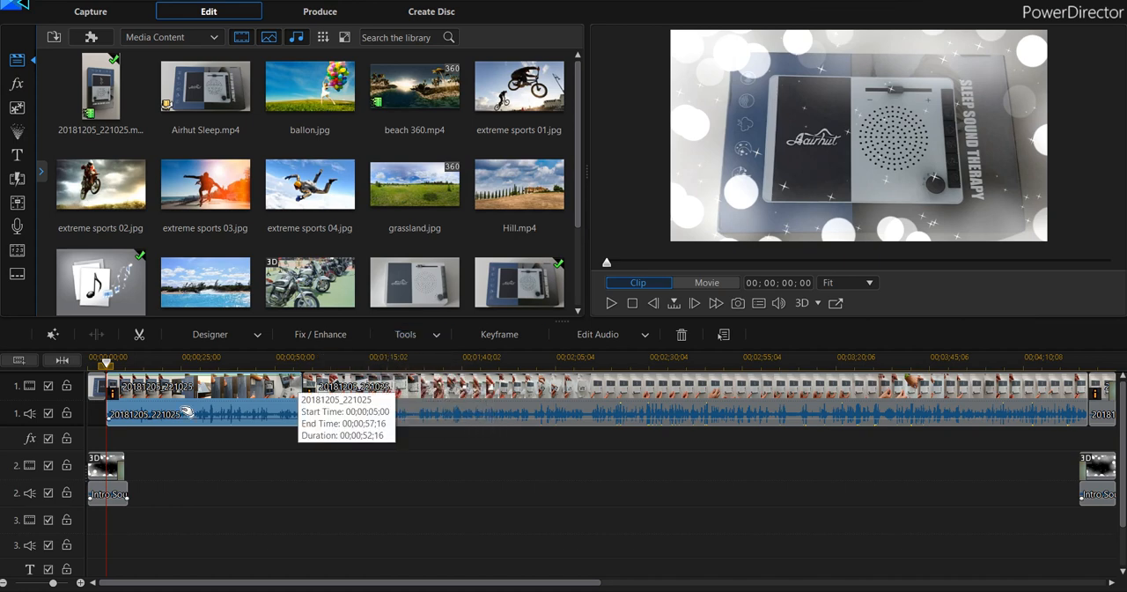
click(438, 338)
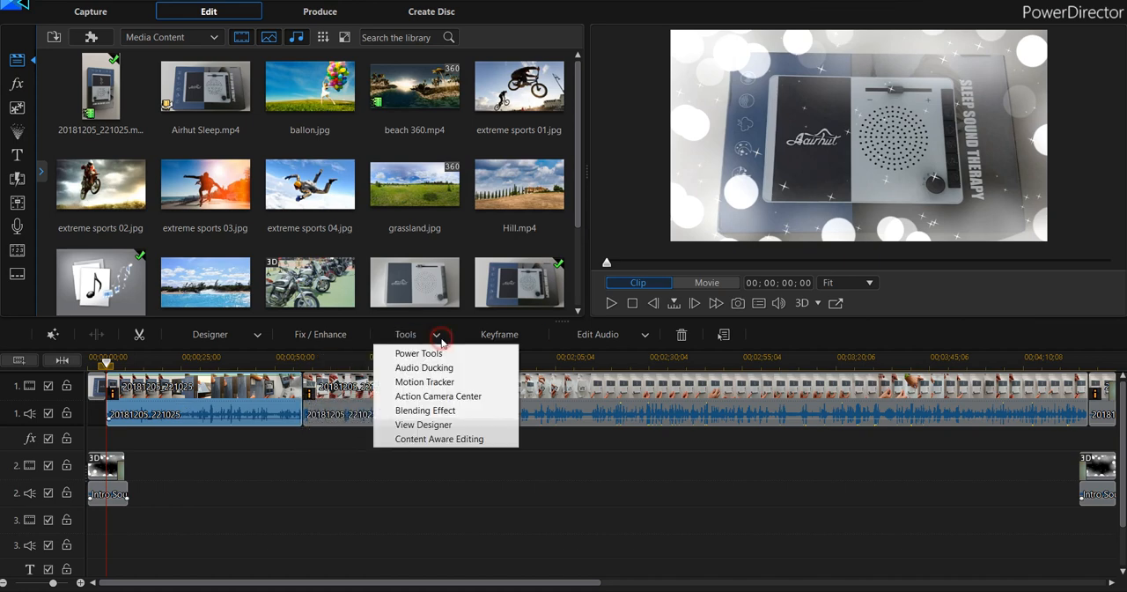
click(419, 353)
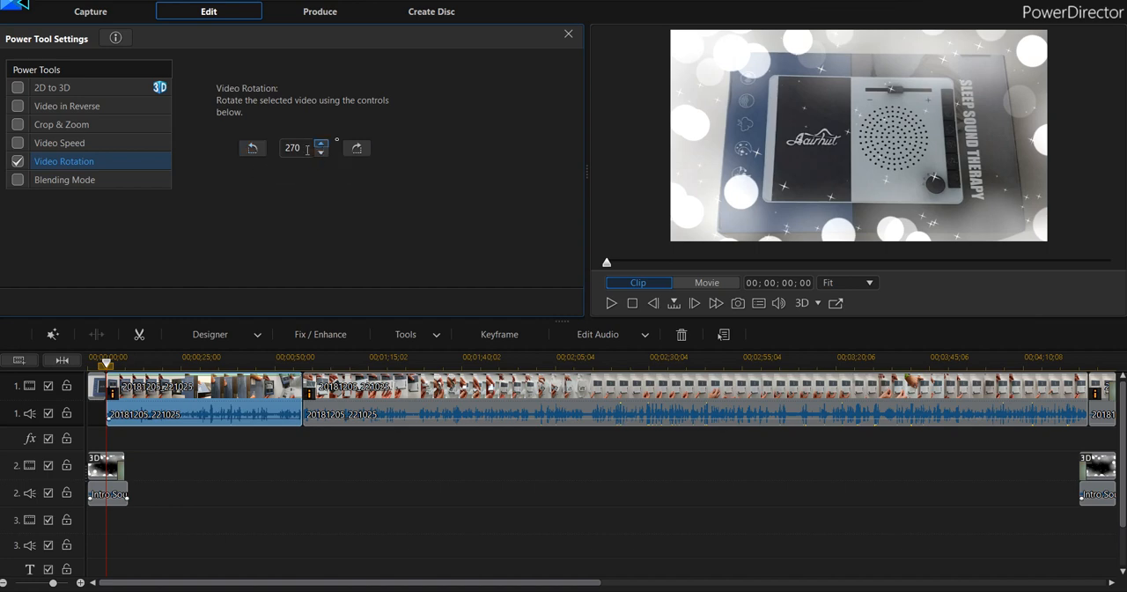
click(567, 36)
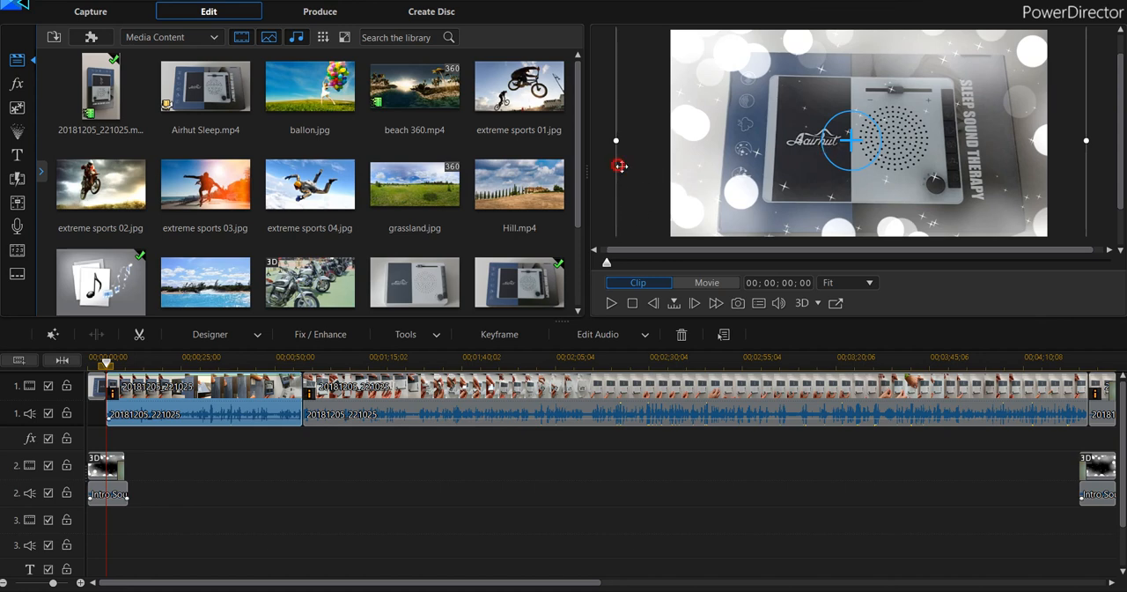
Try moving the first video clip sideways and shrinking it within the preview frame, and undo these changes.
drag(618, 166, 691, 165)
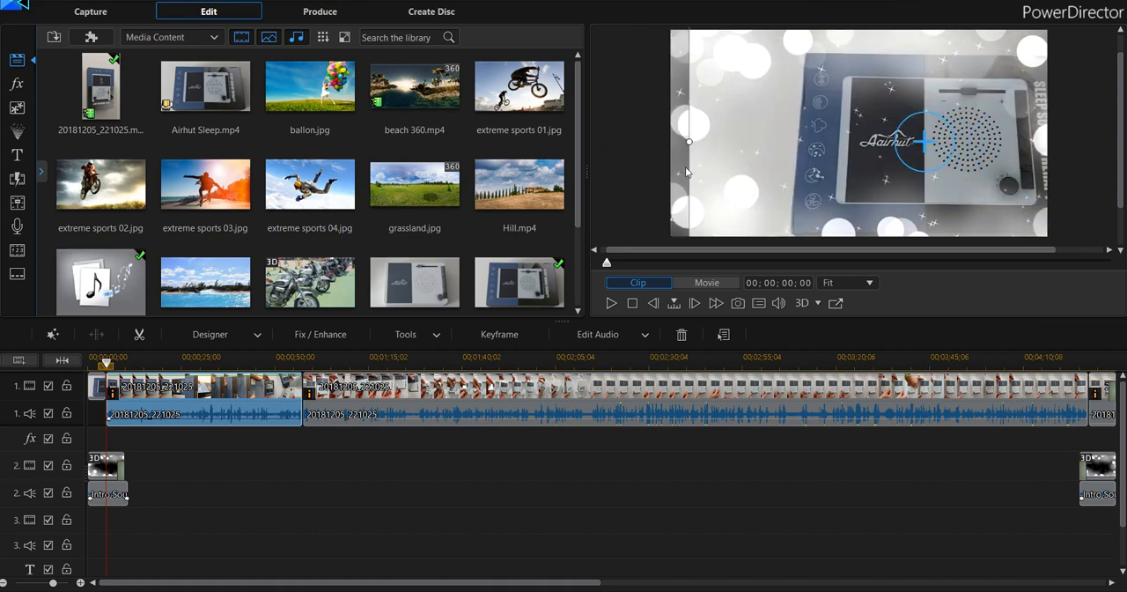
key(ctrl+z)
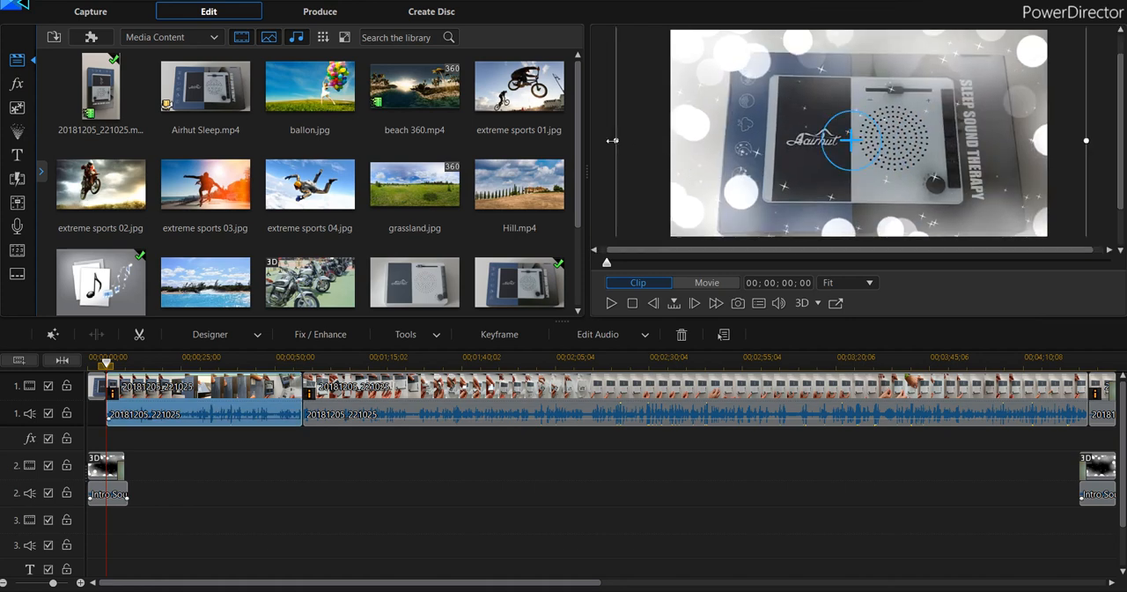
drag(617, 140, 837, 130)
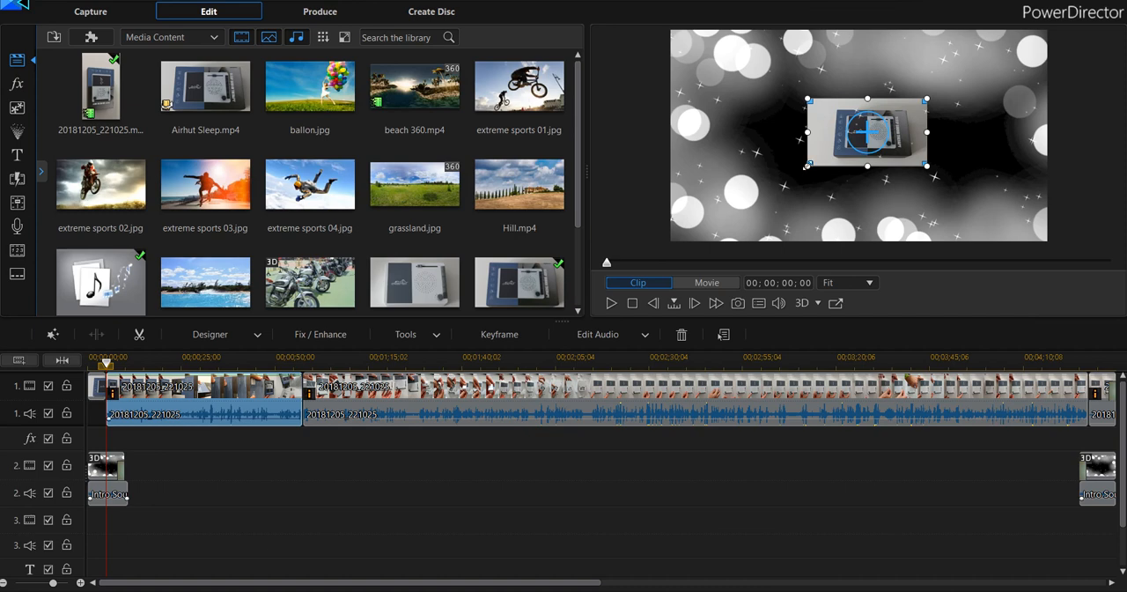
key(ctrl+z)
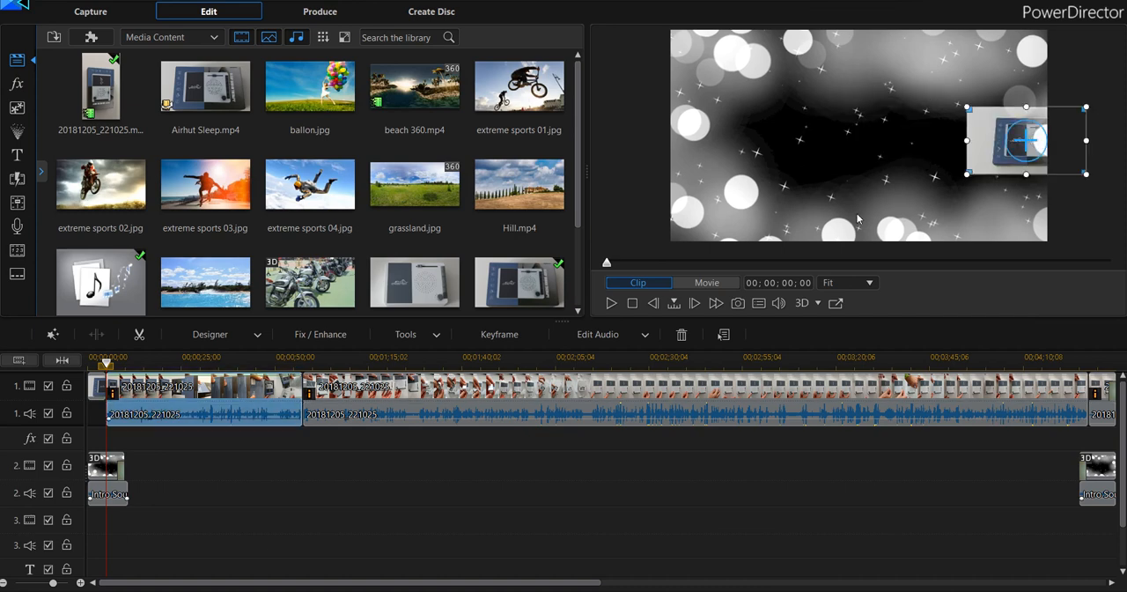
key(ctrl+z)
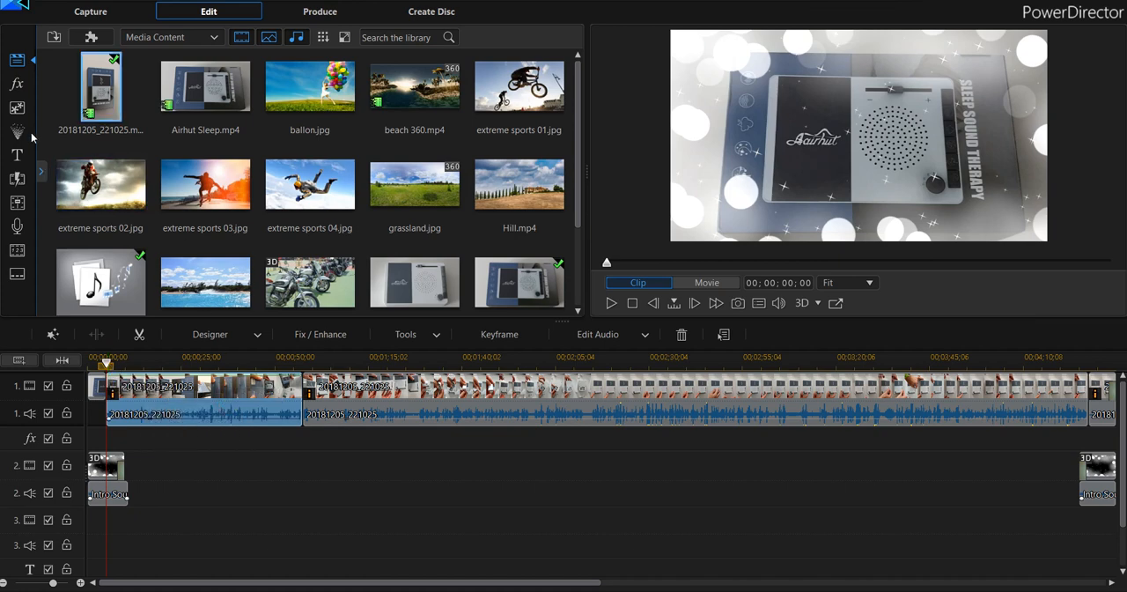
Calibrate the first video clip's white balance by sampling the pale background above the box in the original frame.
click(299, 334)
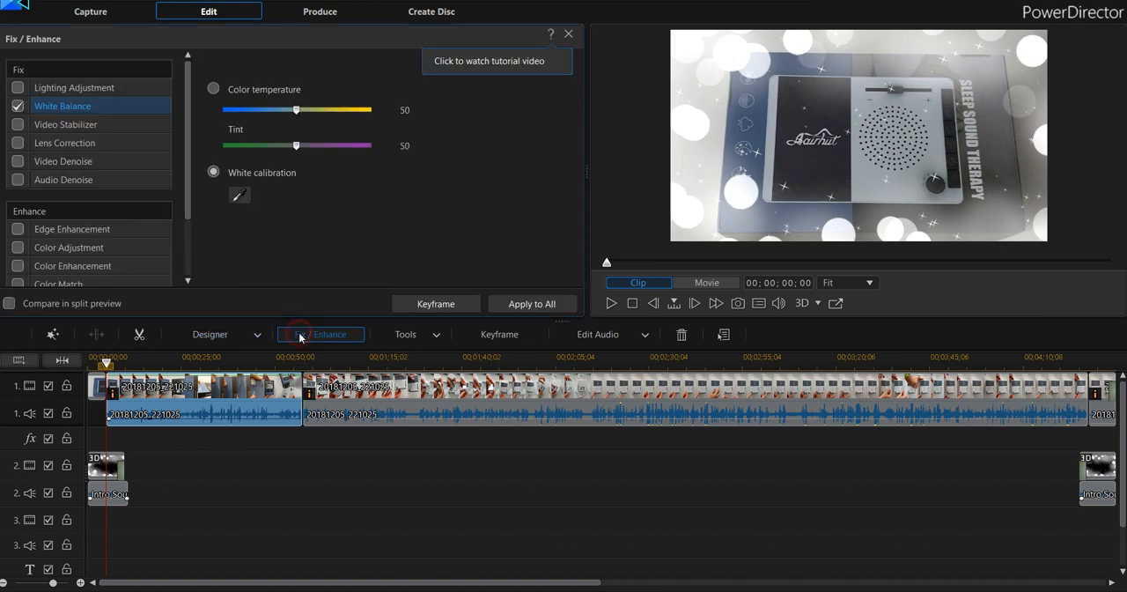
click(239, 195)
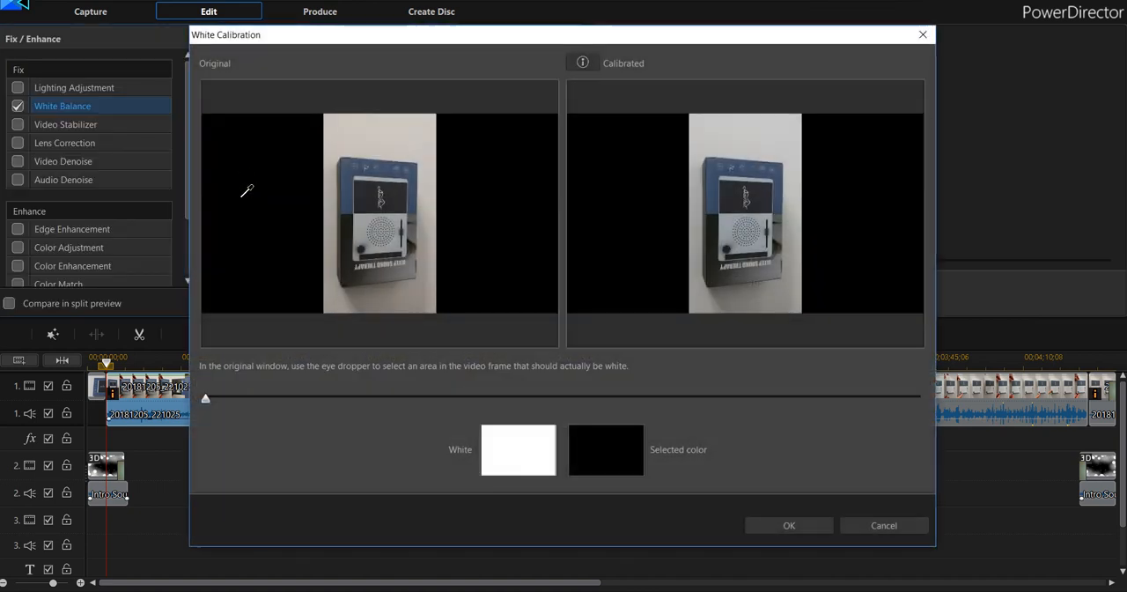
click(393, 149)
click(382, 136)
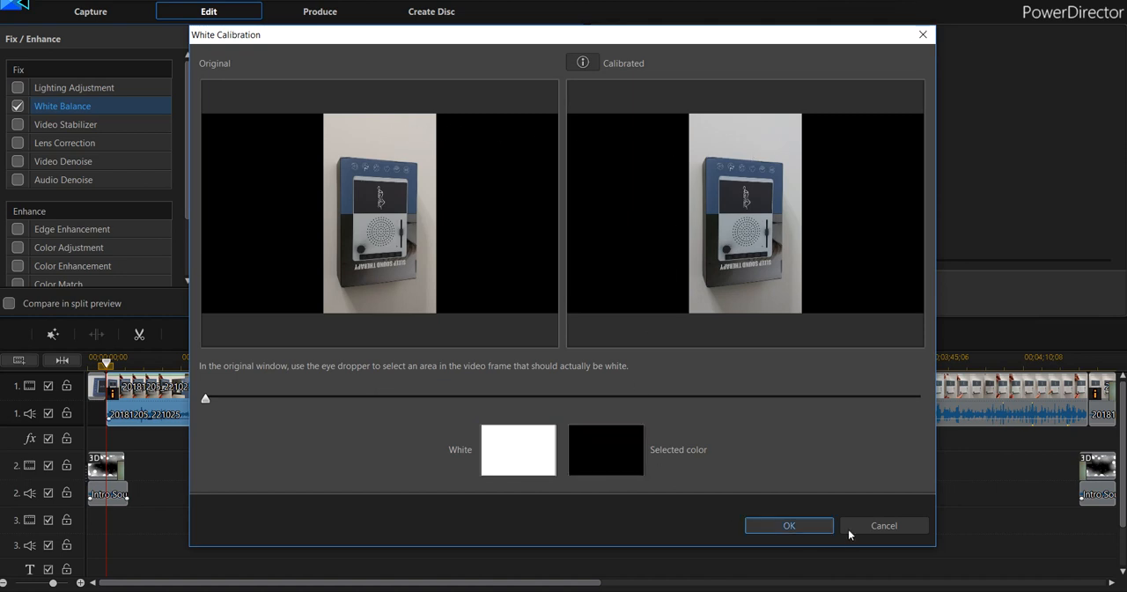
click(797, 524)
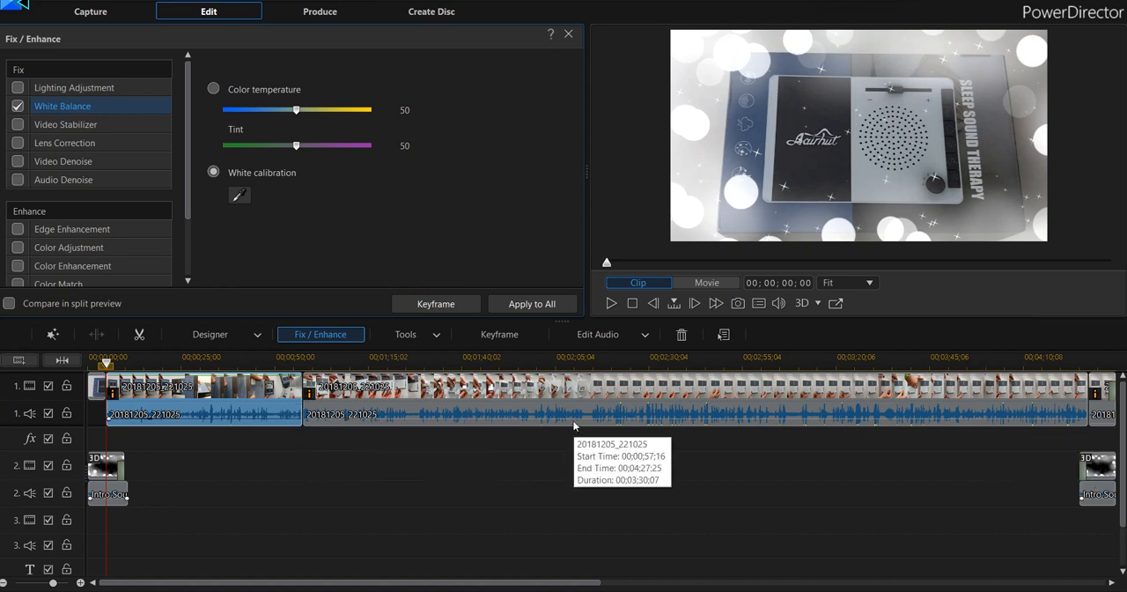
Review the Fix / Enhance settings of the second video clip, the first clip and the opening snapshot.
click(689, 412)
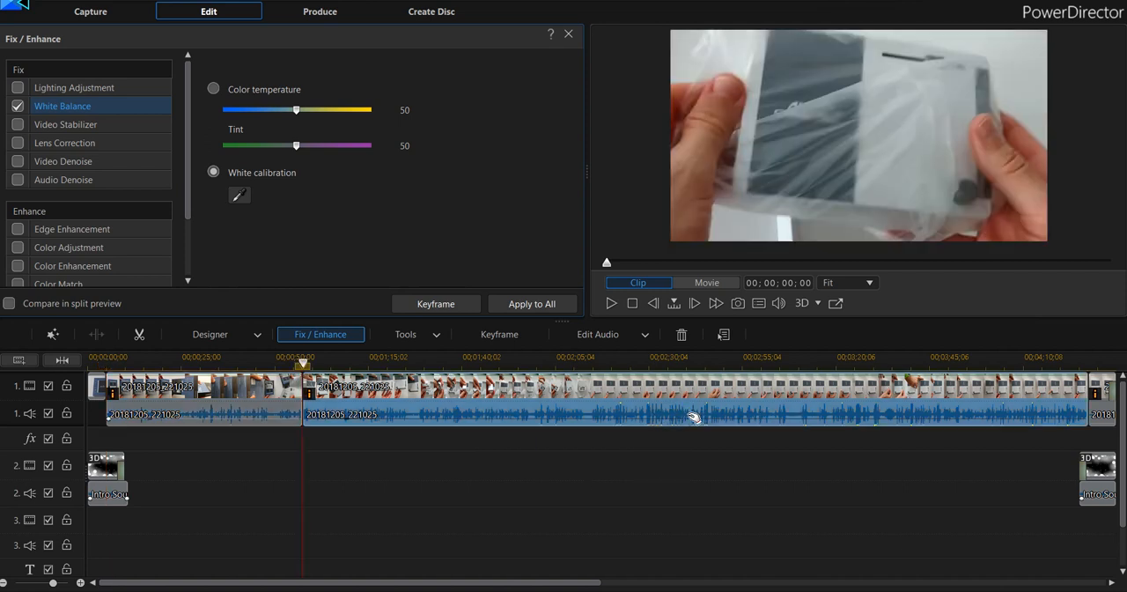
drag(690, 417, 692, 404)
click(112, 385)
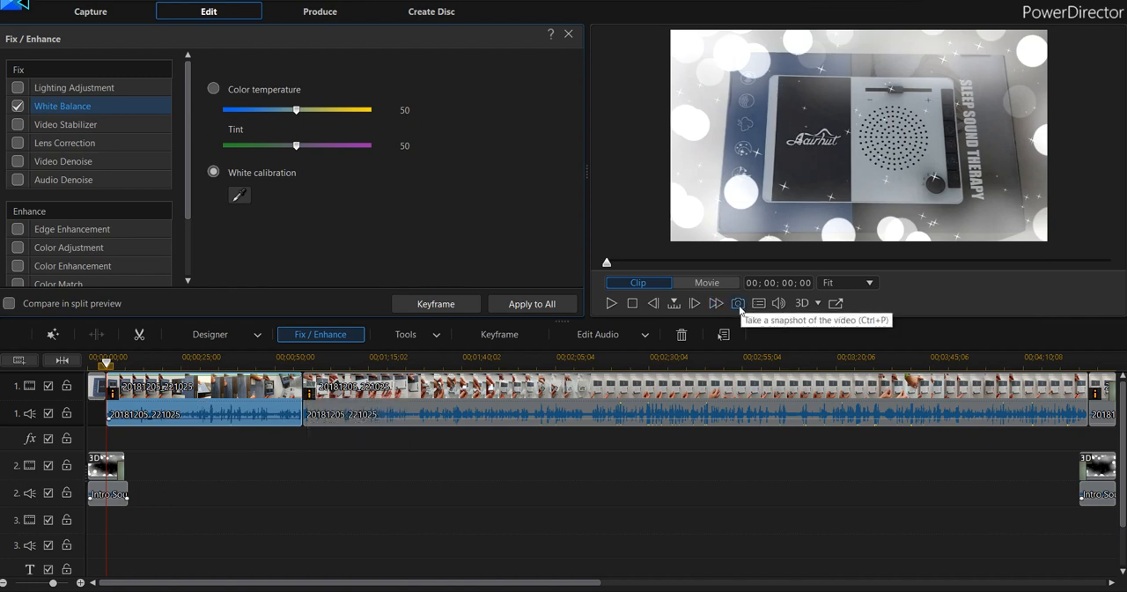
click(95, 390)
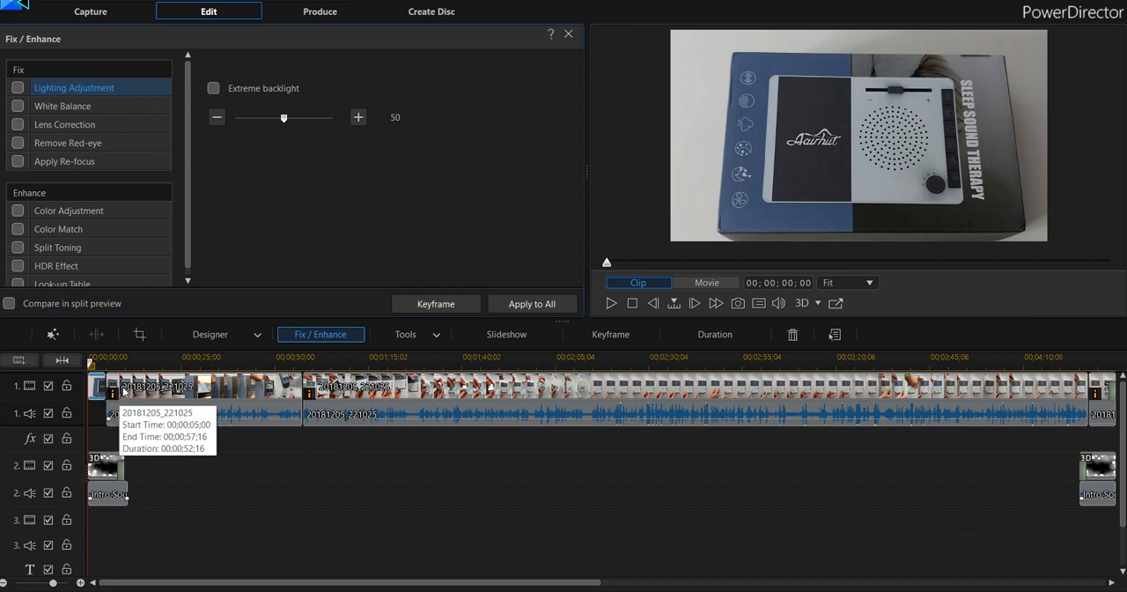
Inspect the opening intro sound and particle clips on track 2, and view the video effect and particle libraries.
click(96, 496)
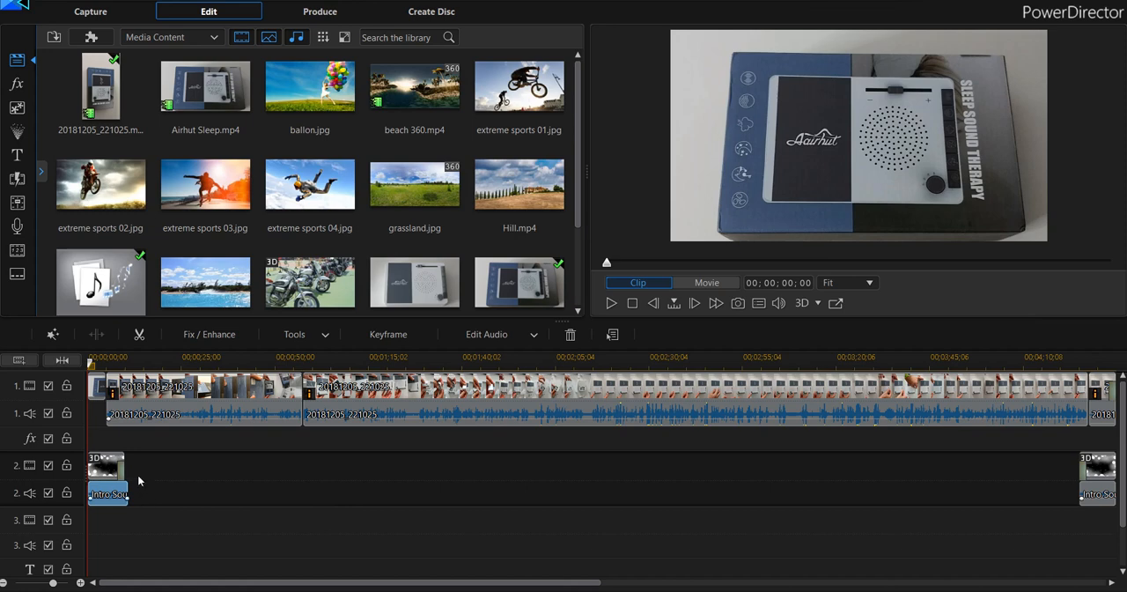
click(100, 466)
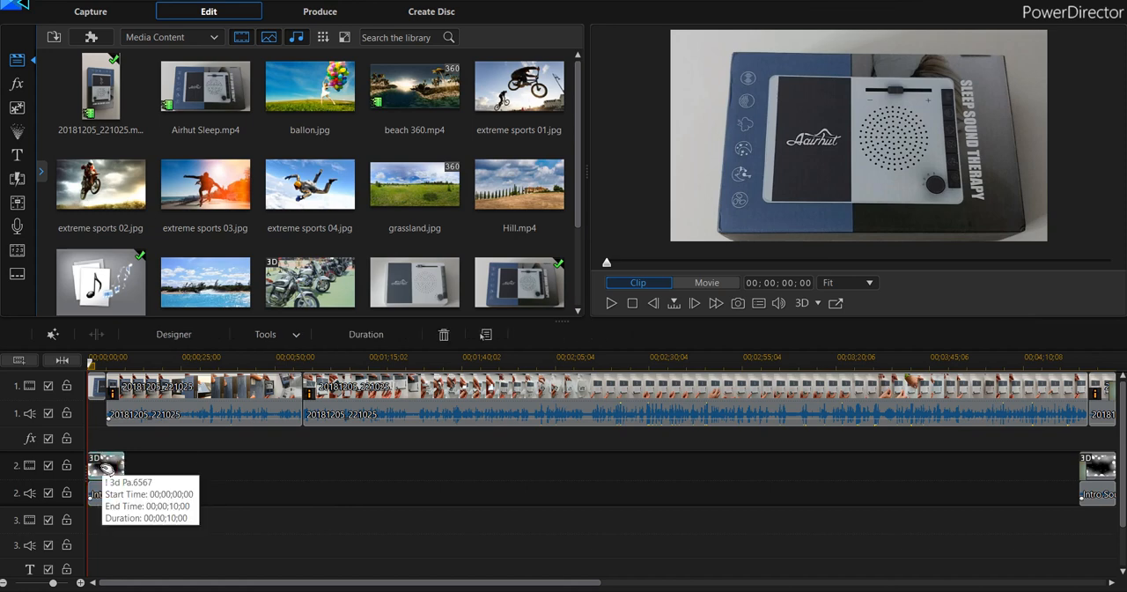
click(17, 85)
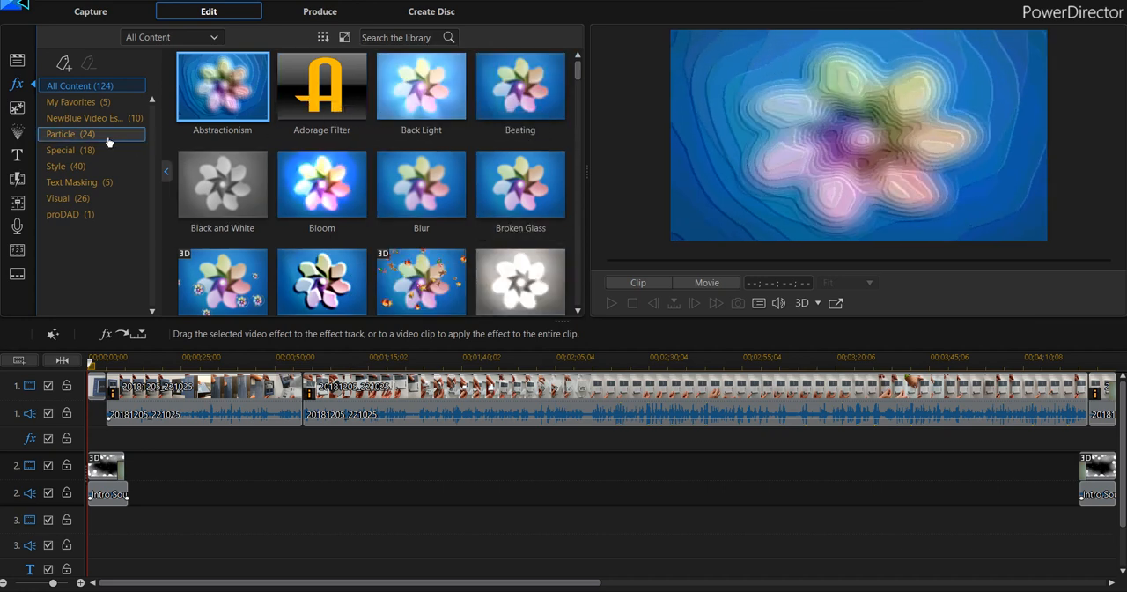
click(18, 132)
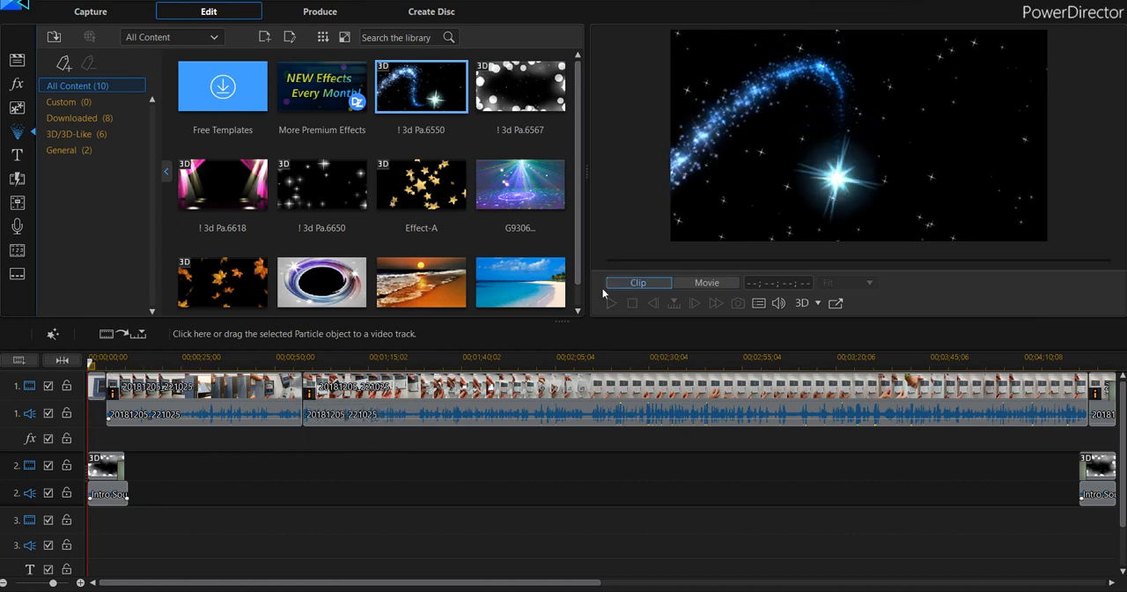
Play the movie's opening from the snapshot with its particle overlay, and pause just before the overlay's Fade transition.
click(103, 385)
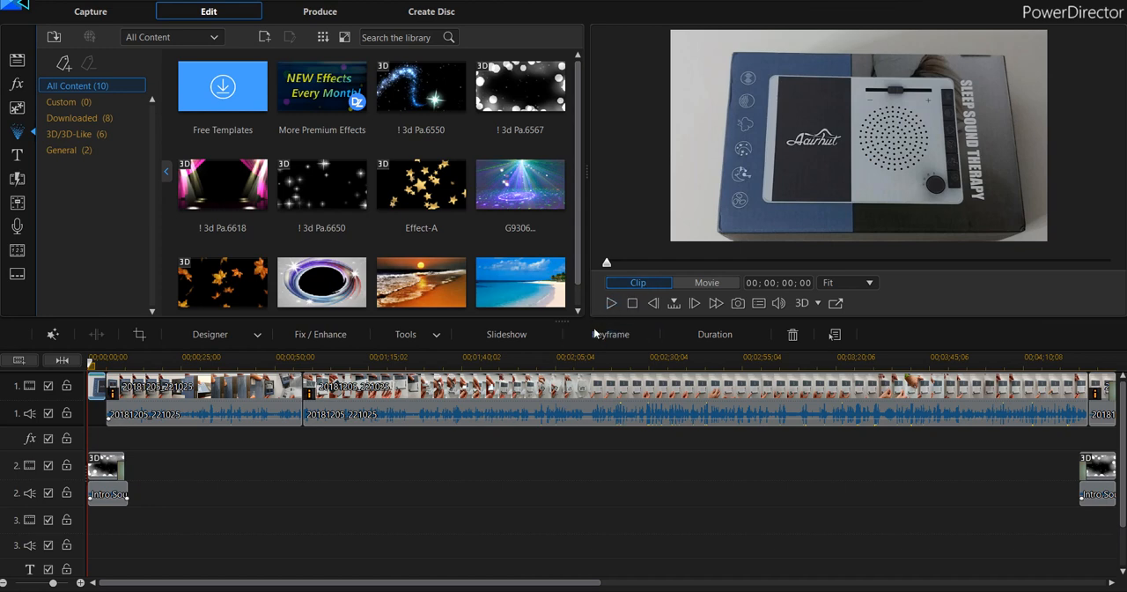
click(610, 306)
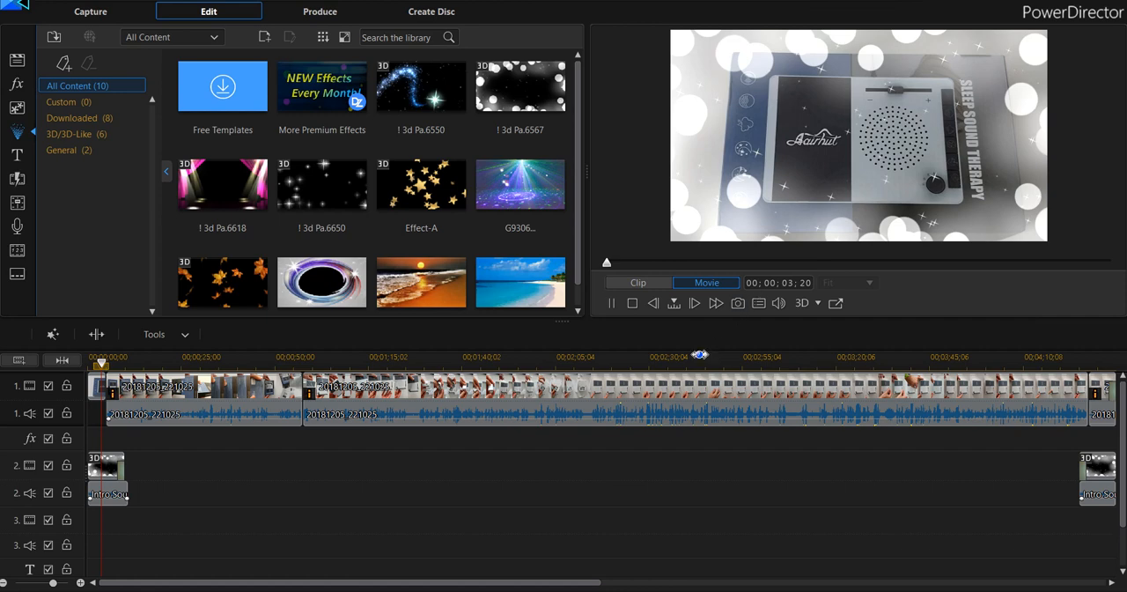
click(606, 307)
mouse_move(613, 266)
mouse_down()
mouse_move(625, 269)
mouse_move(605, 272)
mouse_up()
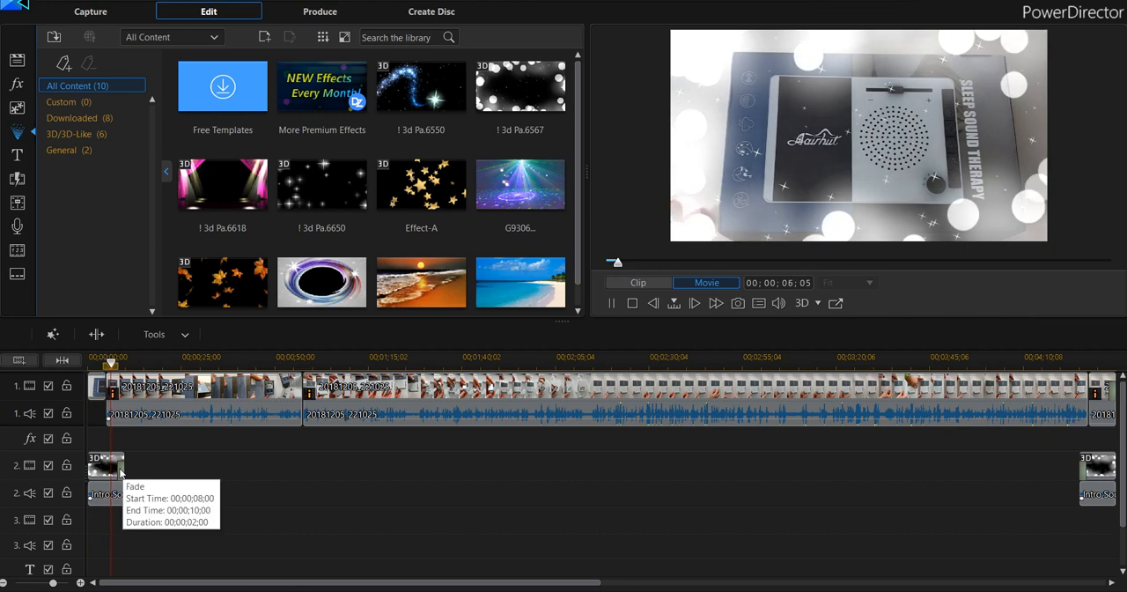
click(614, 303)
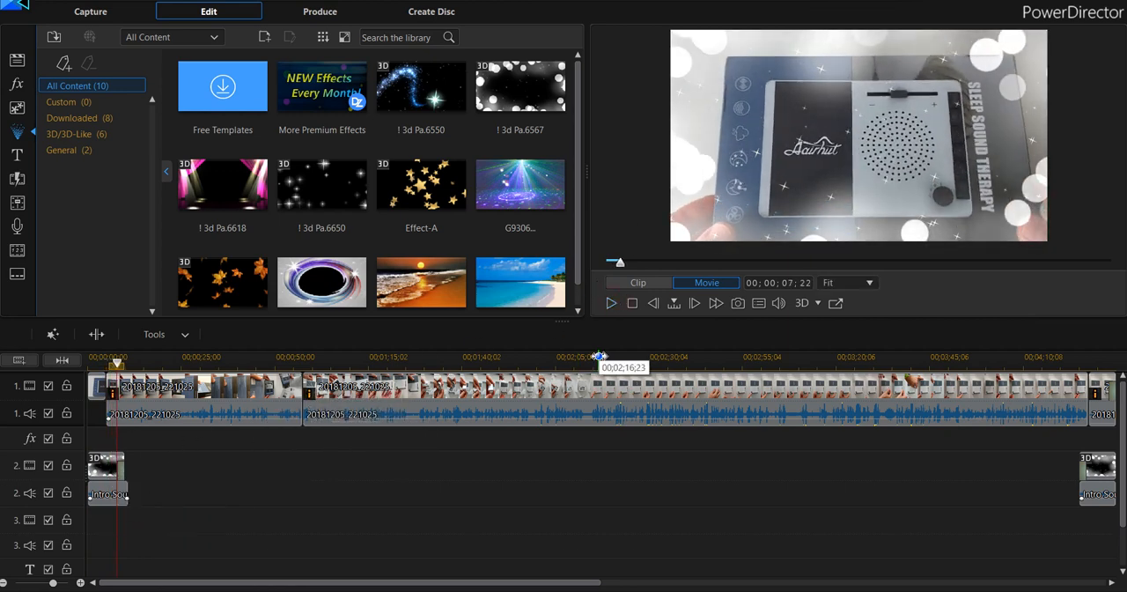
Inspect the Fade at the end of the opening particle clip, and browse the favorite effects, particle and transition libraries.
click(123, 477)
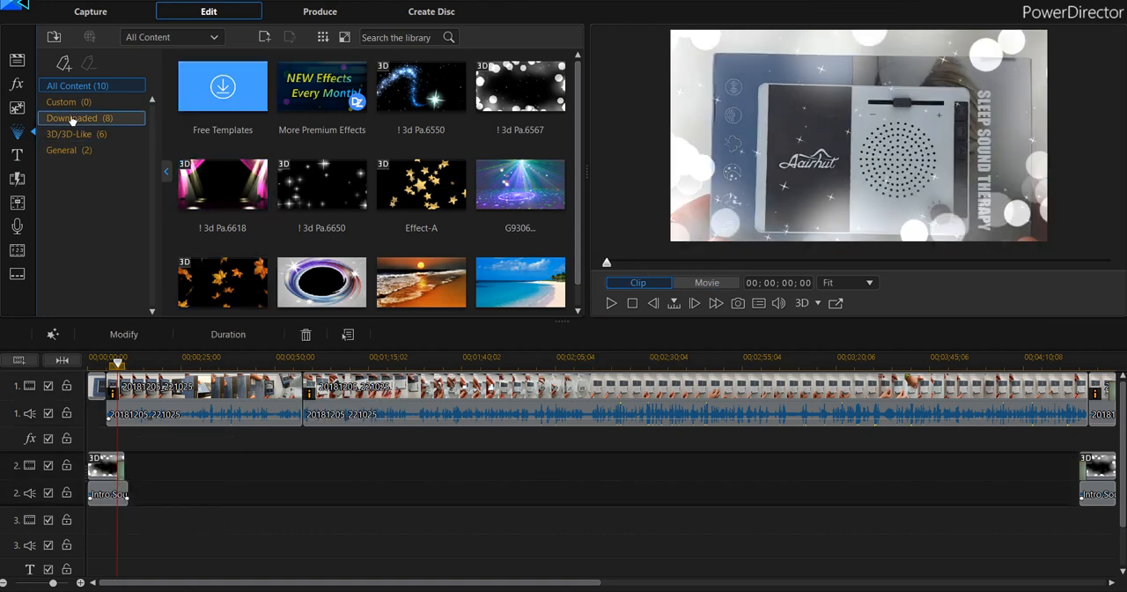
click(18, 86)
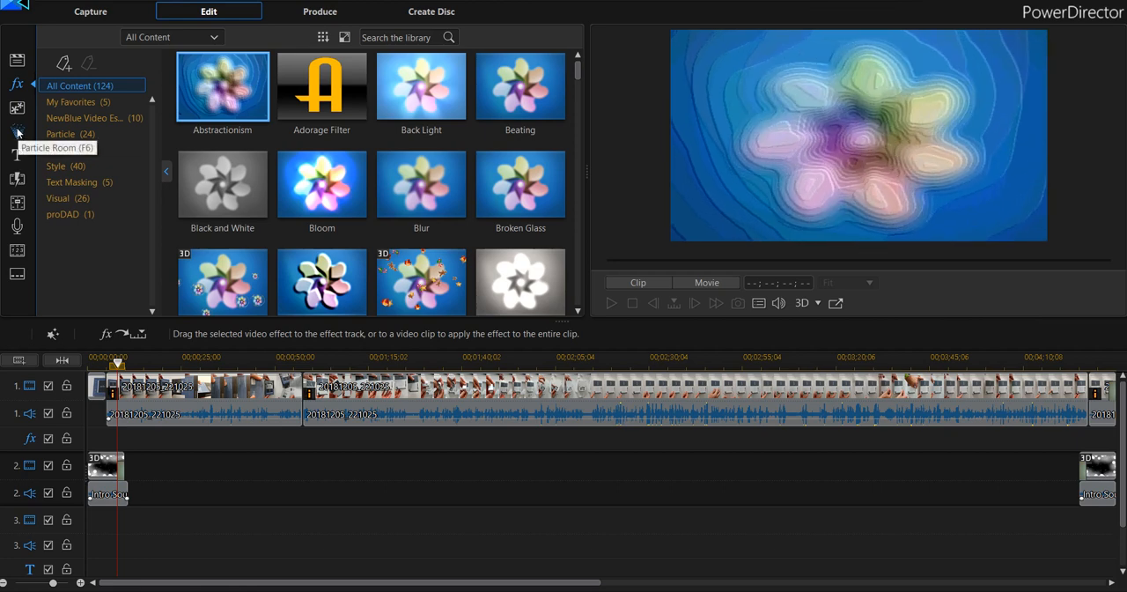
click(77, 102)
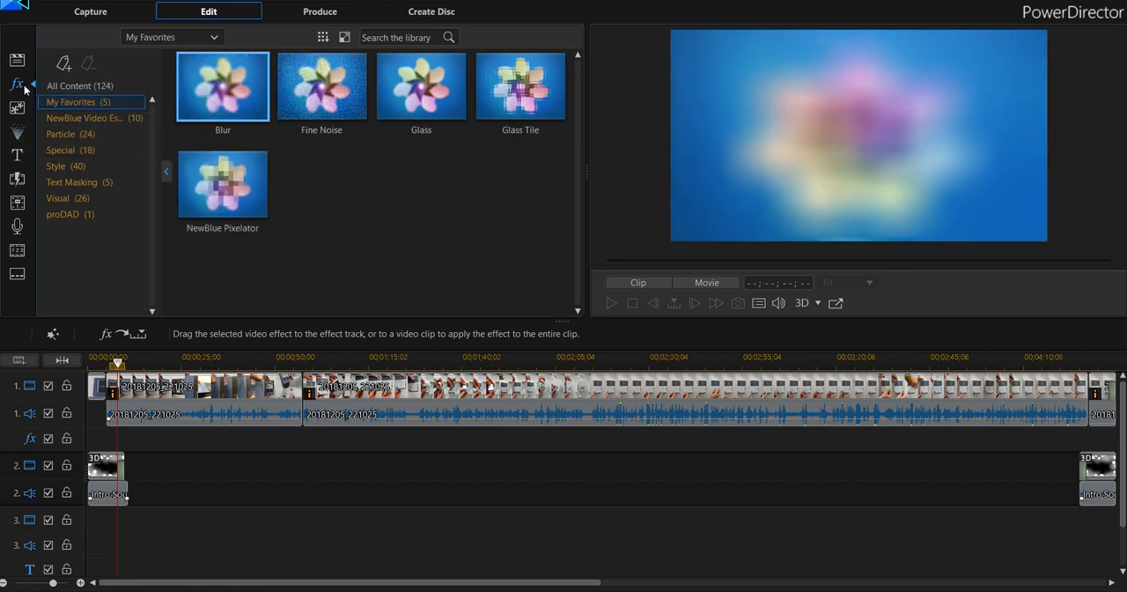
click(17, 132)
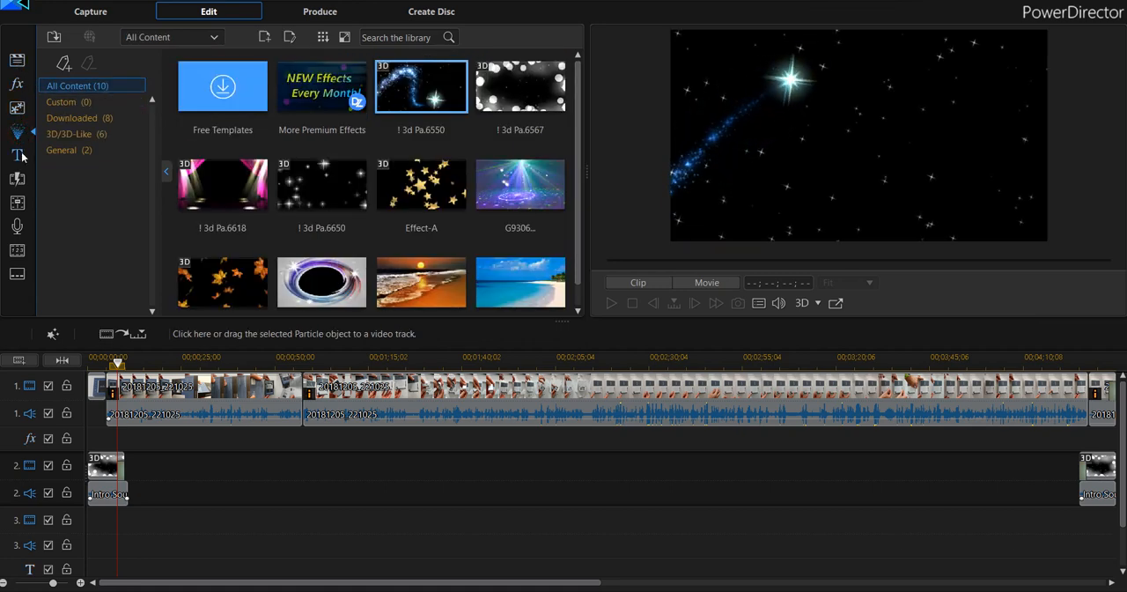
click(16, 181)
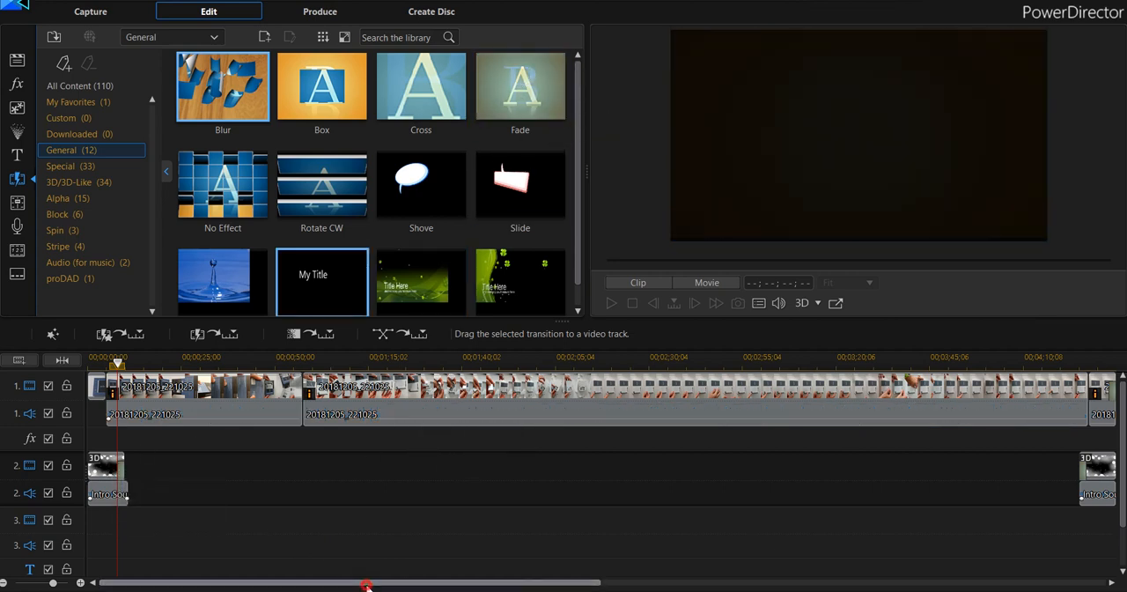
Examine the end of the timeline and place the playhead at 00;04;22;12, just before the closing particle clip.
drag(364, 584, 686, 584)
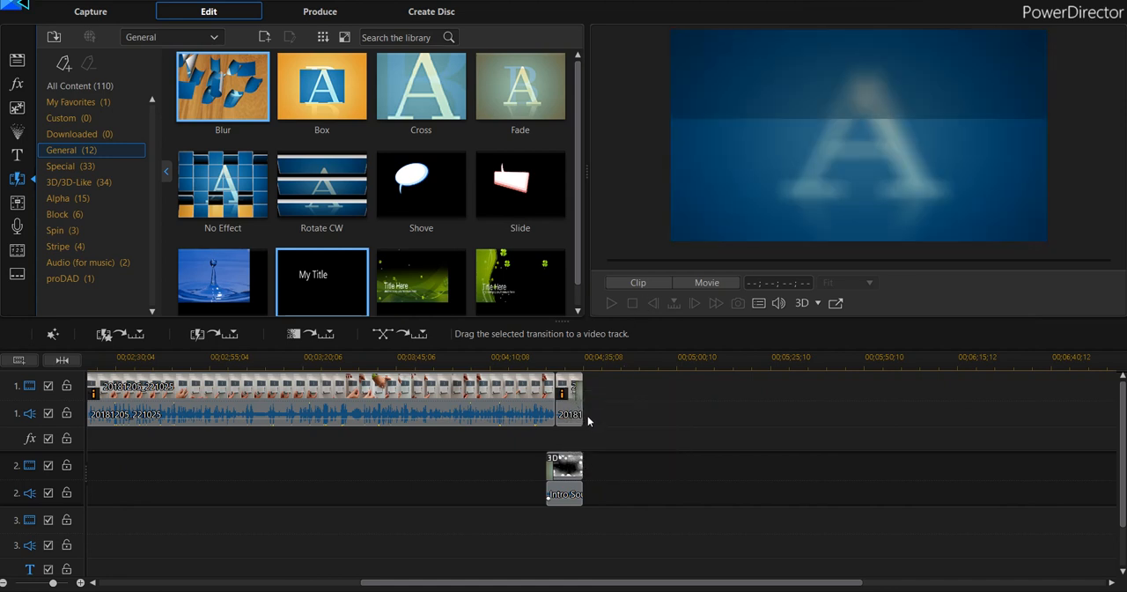
drag(510, 583, 192, 585)
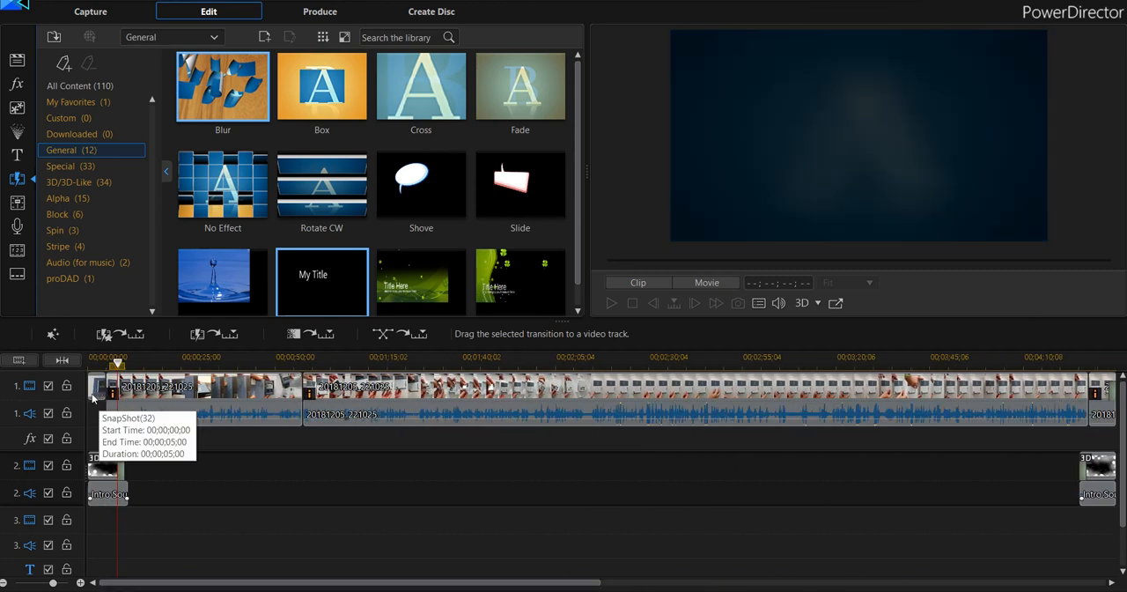
drag(308, 584, 690, 586)
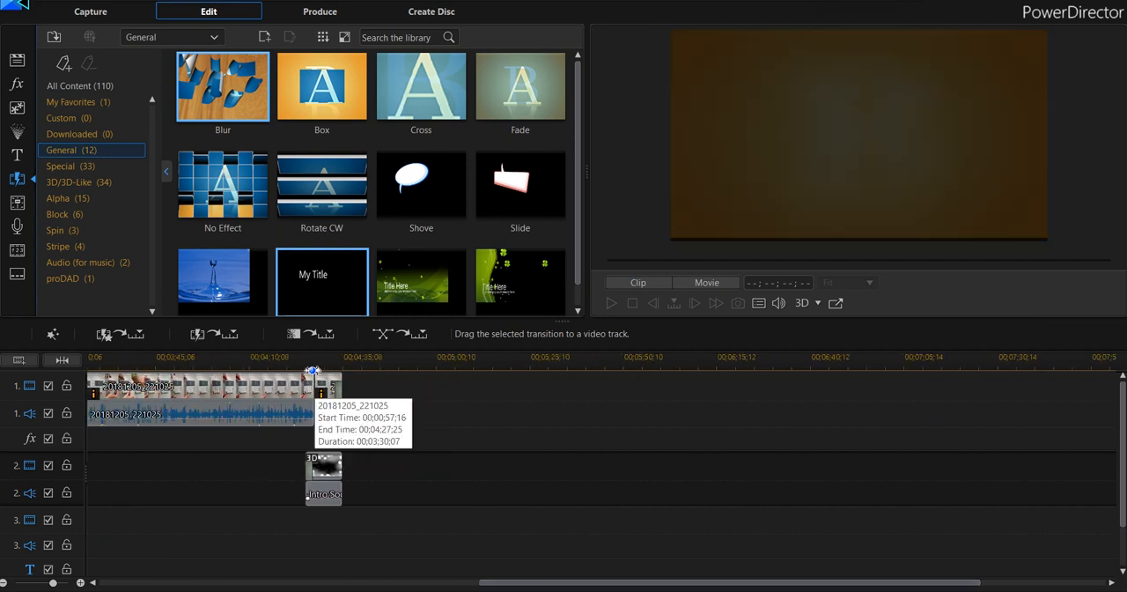
click(313, 363)
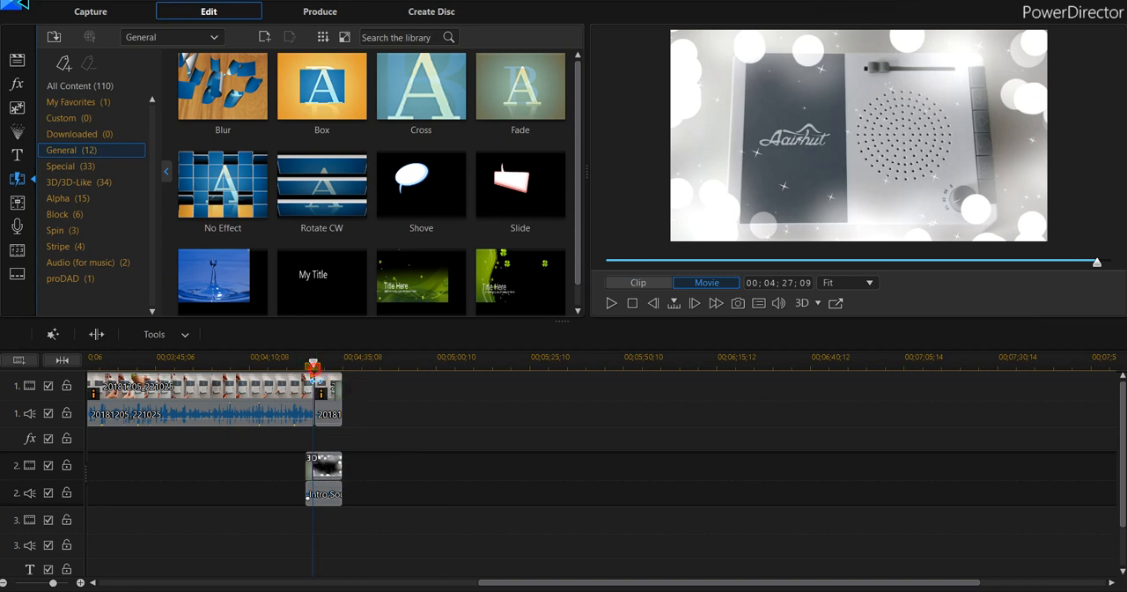
drag(312, 361, 294, 362)
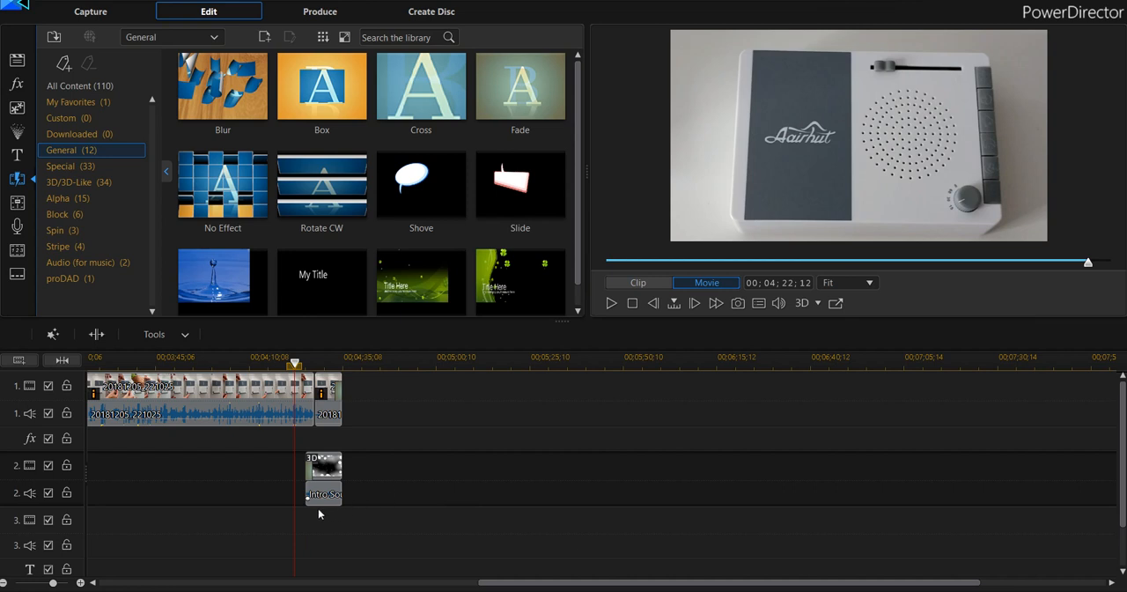
Inspect the closing particle clip on track 2, preview its overlay at 00;04;28;18, and view the video effect and particle libraries.
click(320, 467)
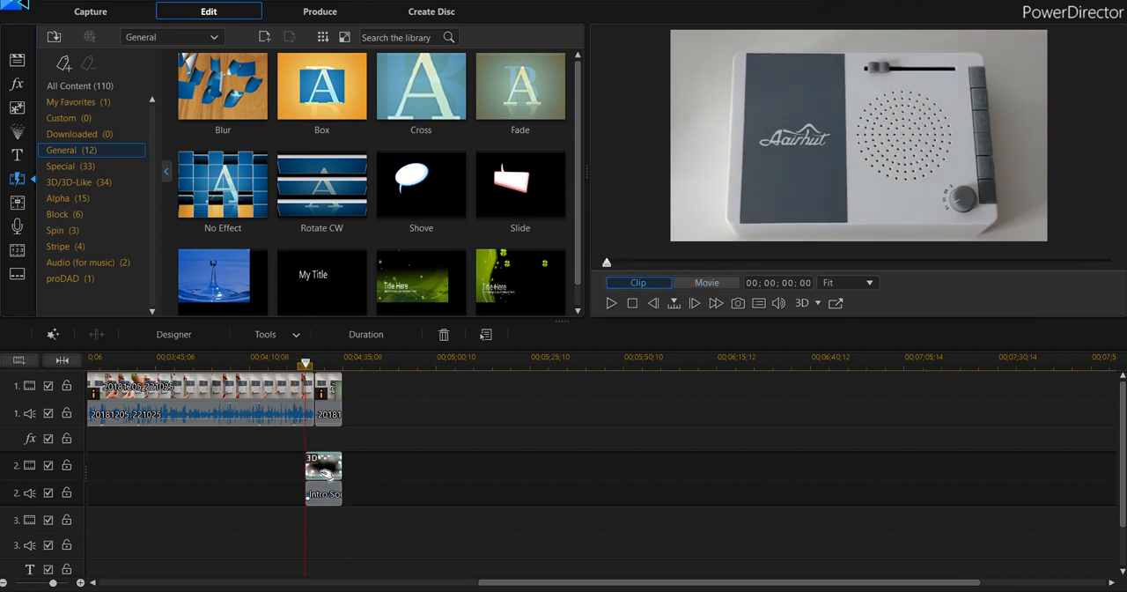
click(318, 362)
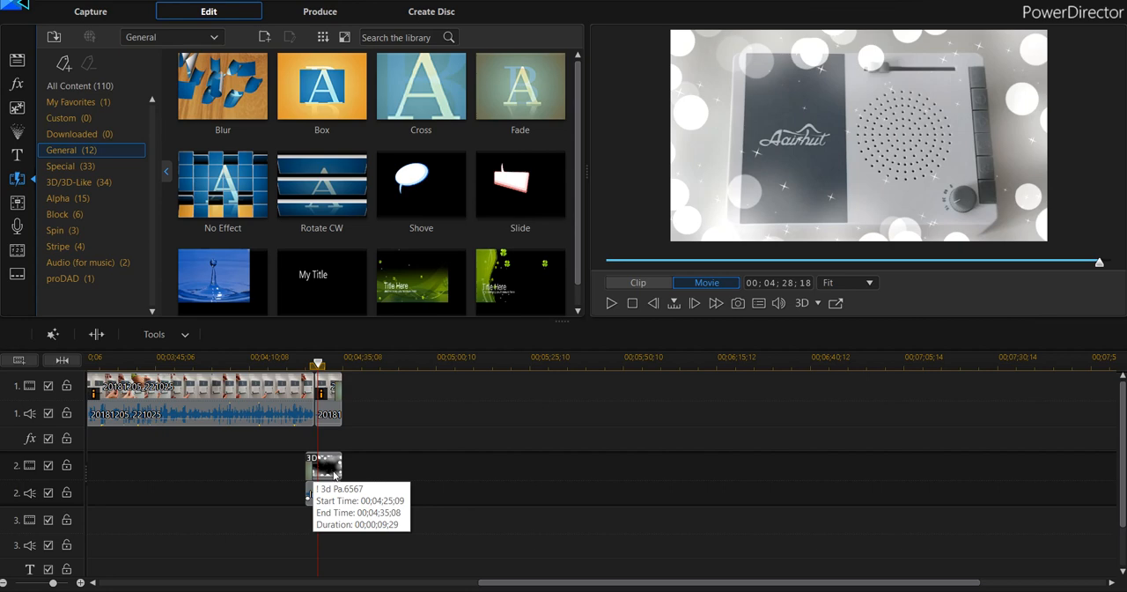
click(18, 85)
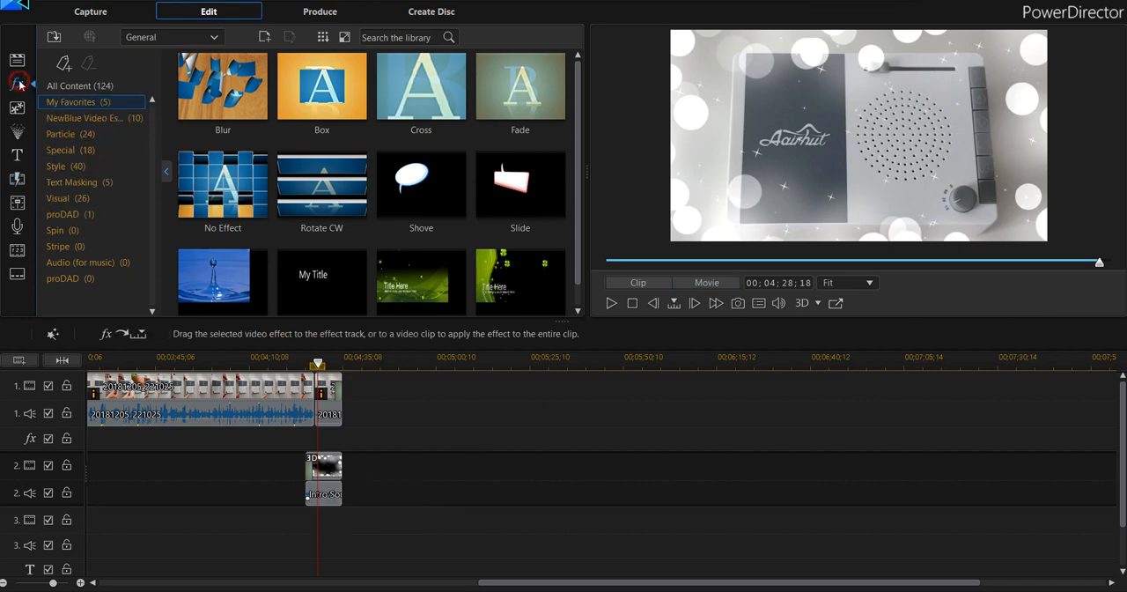
click(17, 131)
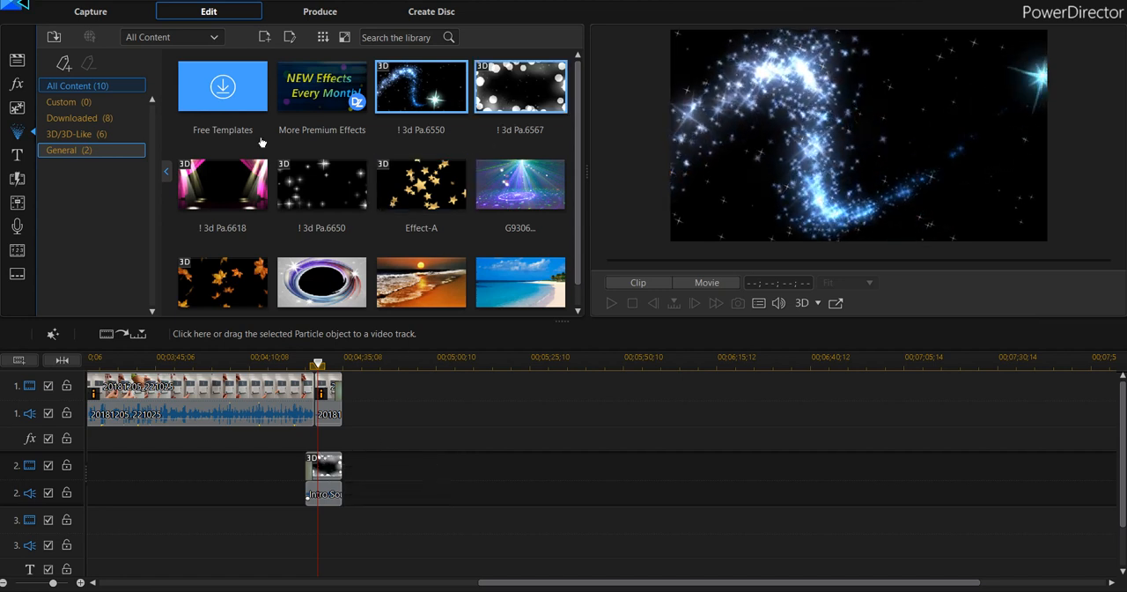
click(16, 85)
click(20, 131)
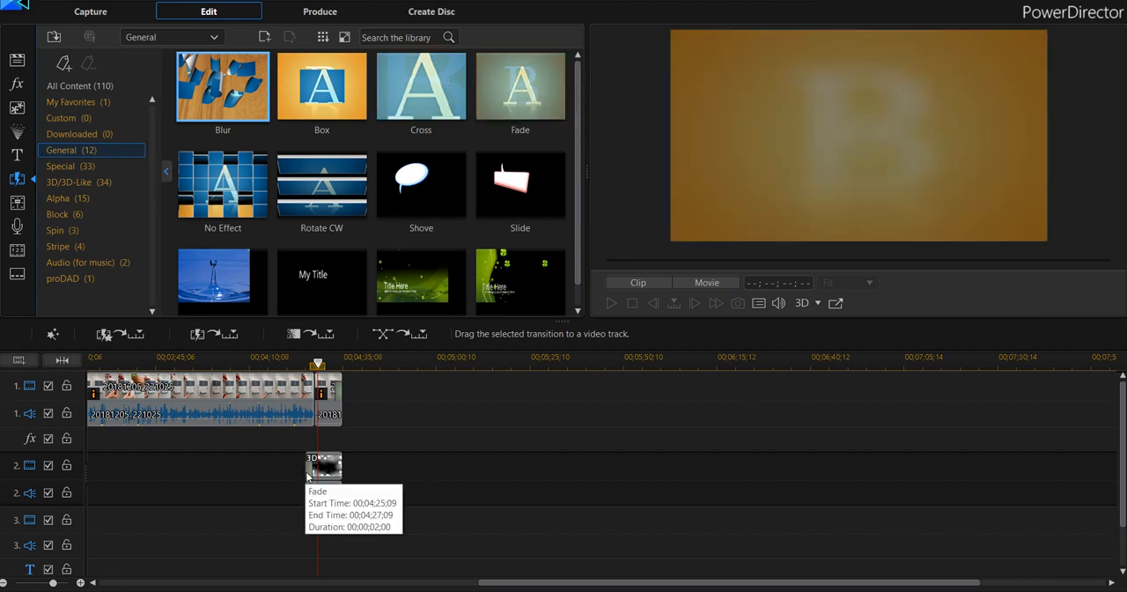
Play the movie's ending from 00;04;23;15, just before the closing particle clip and its Fade transition.
drag(318, 364, 299, 364)
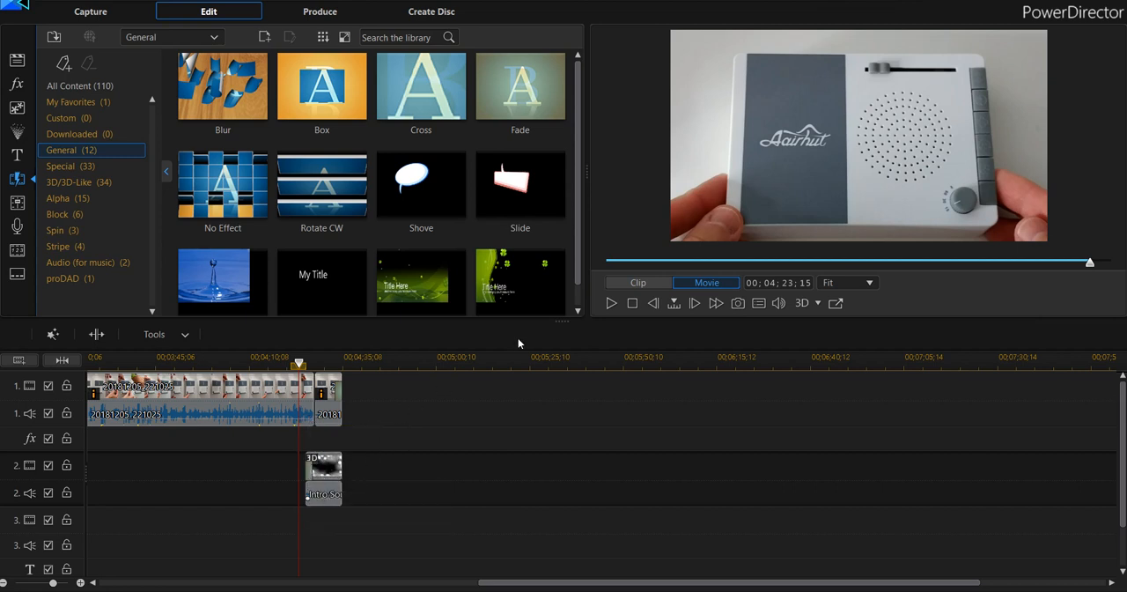
click(611, 305)
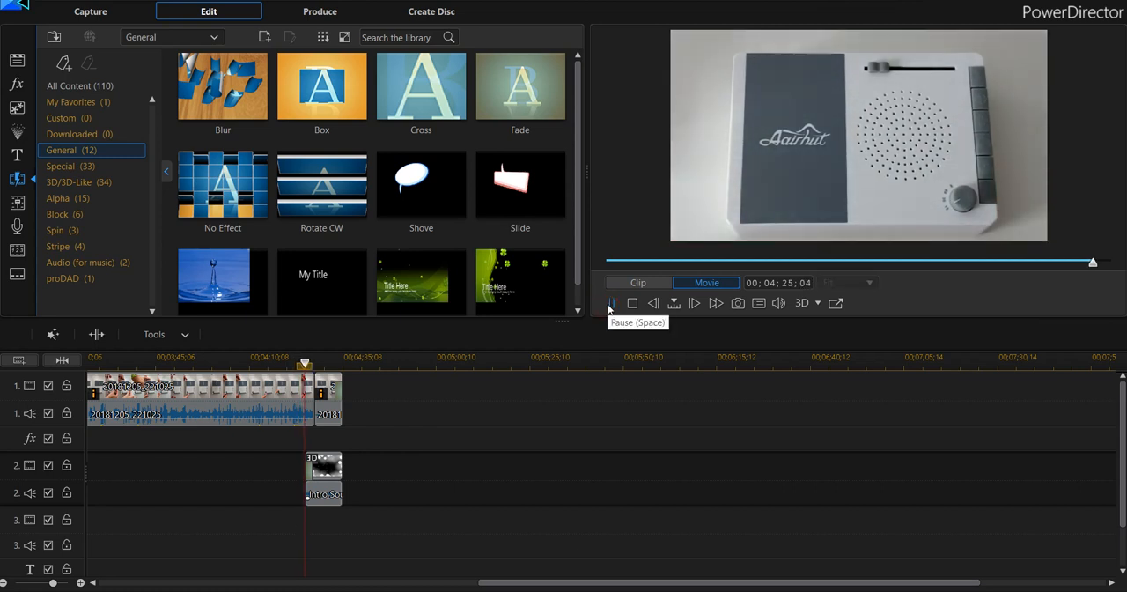